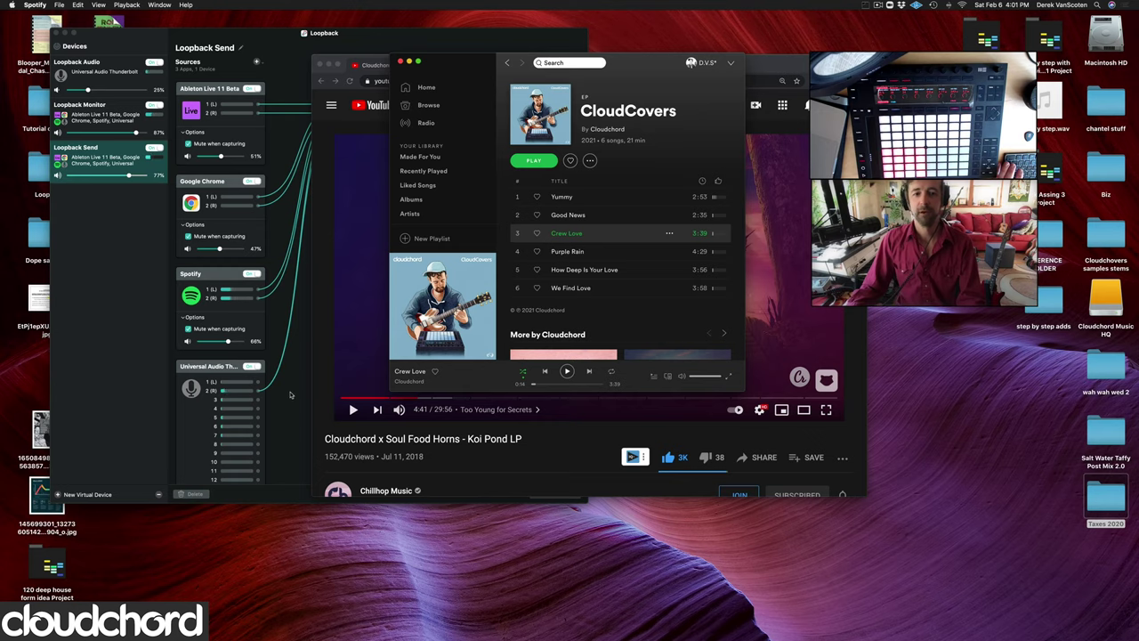
Bring Loopback forward and view the routing of the Loopback Send and Loopback Monitor devices.
left_click(262, 400)
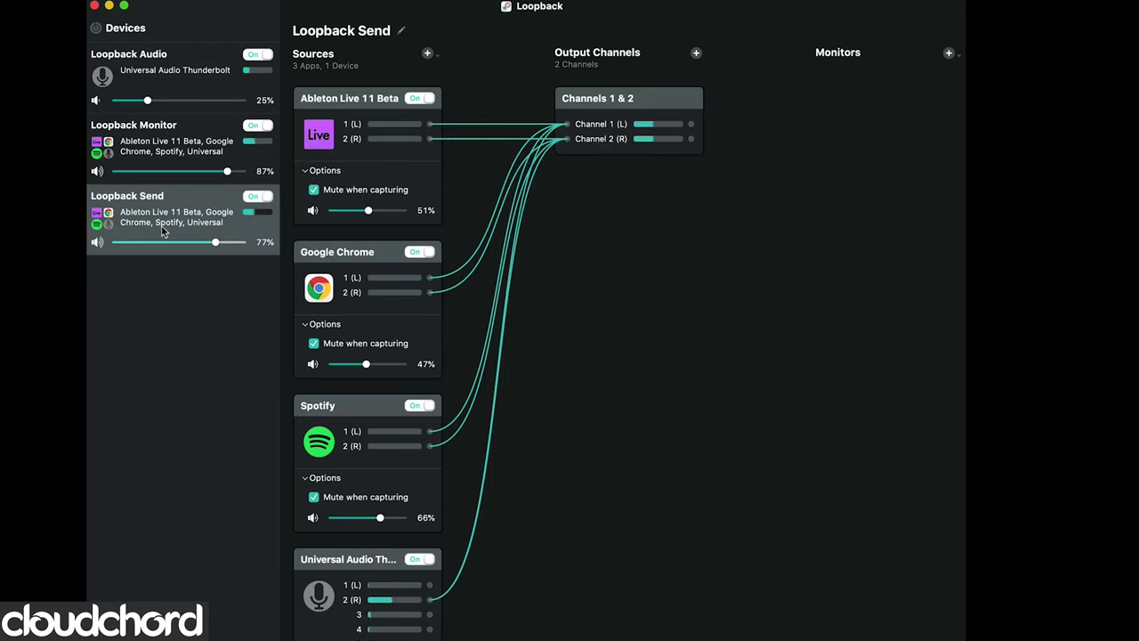
left_click(166, 154)
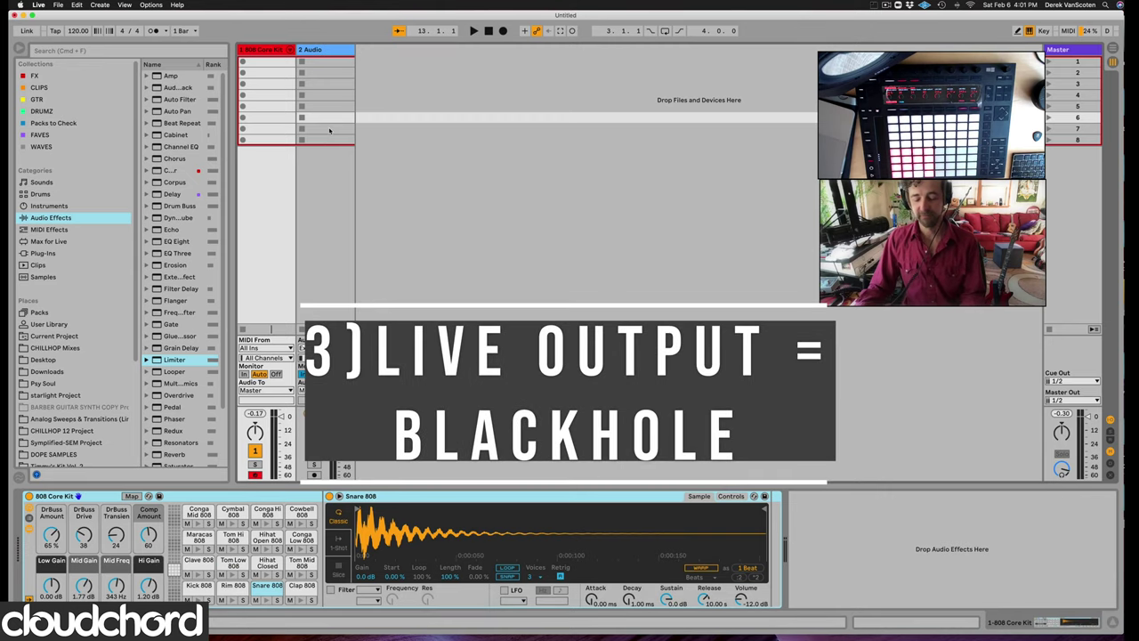
In Ableton Live's audio preferences, set the audio output device to BlackHole 16ch and close the preferences.
left_click(329, 131)
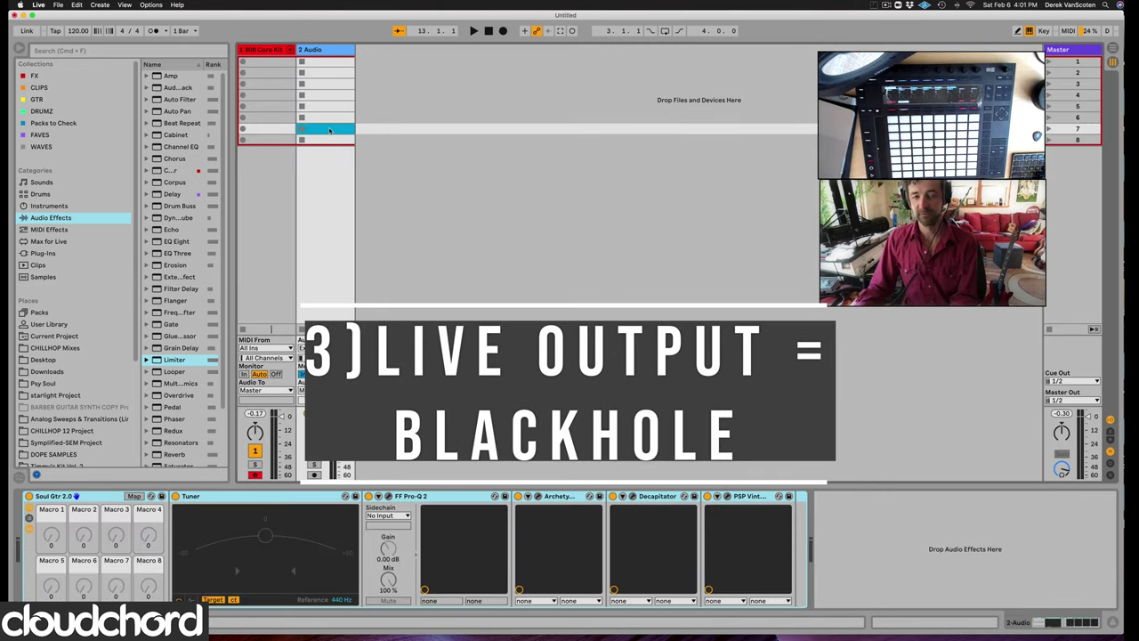
key("super+comma")
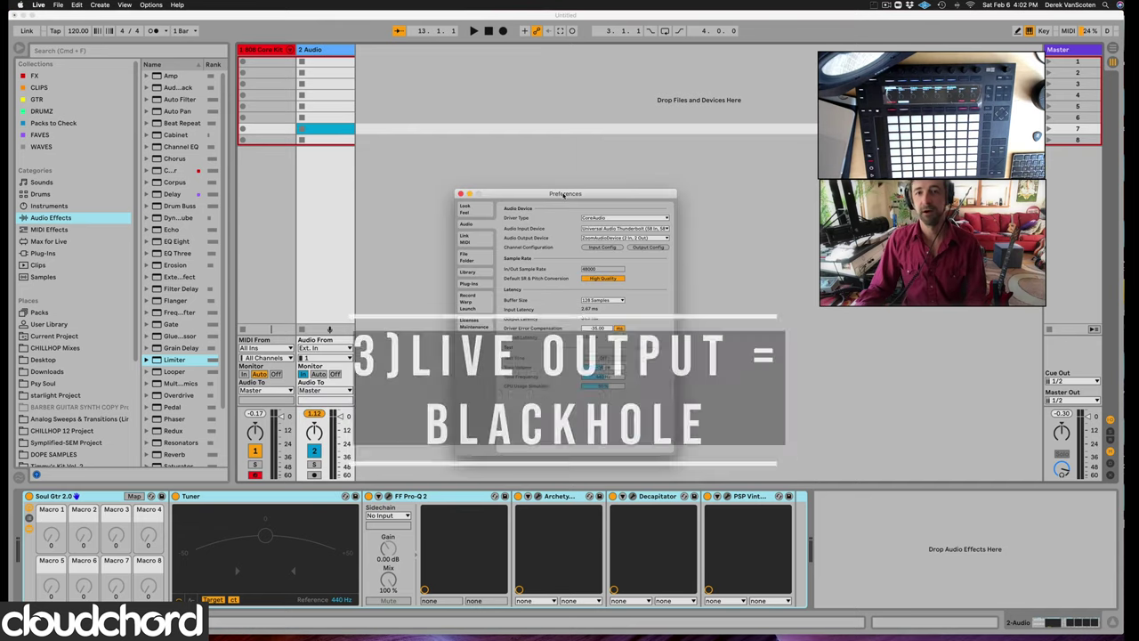
left_click(620, 239)
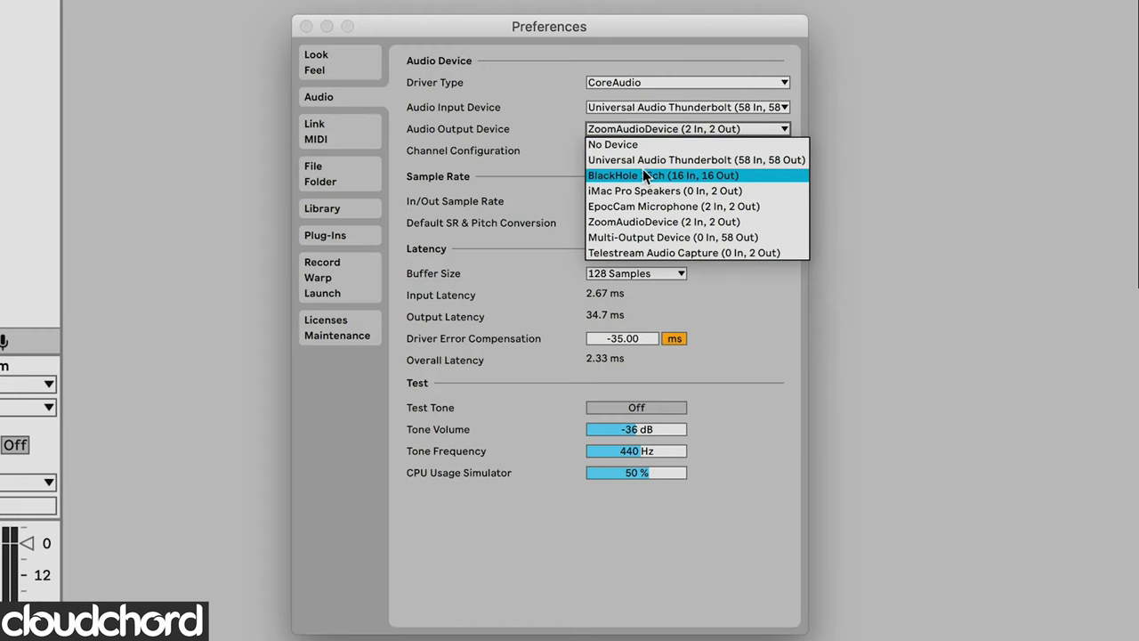
left_click(645, 175)
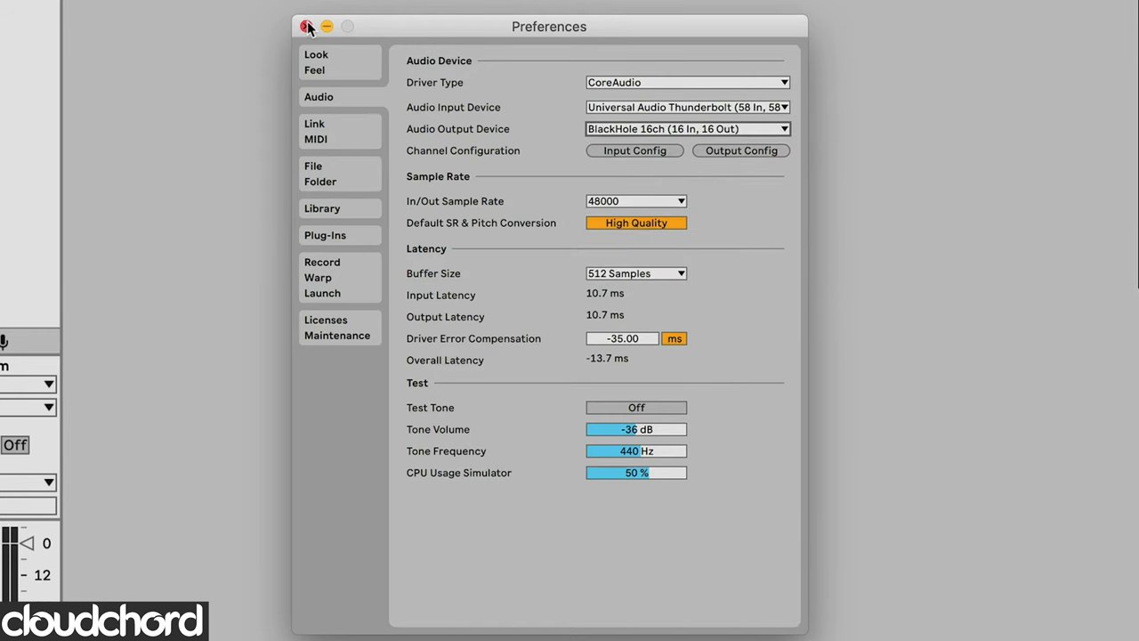
left_click(306, 26)
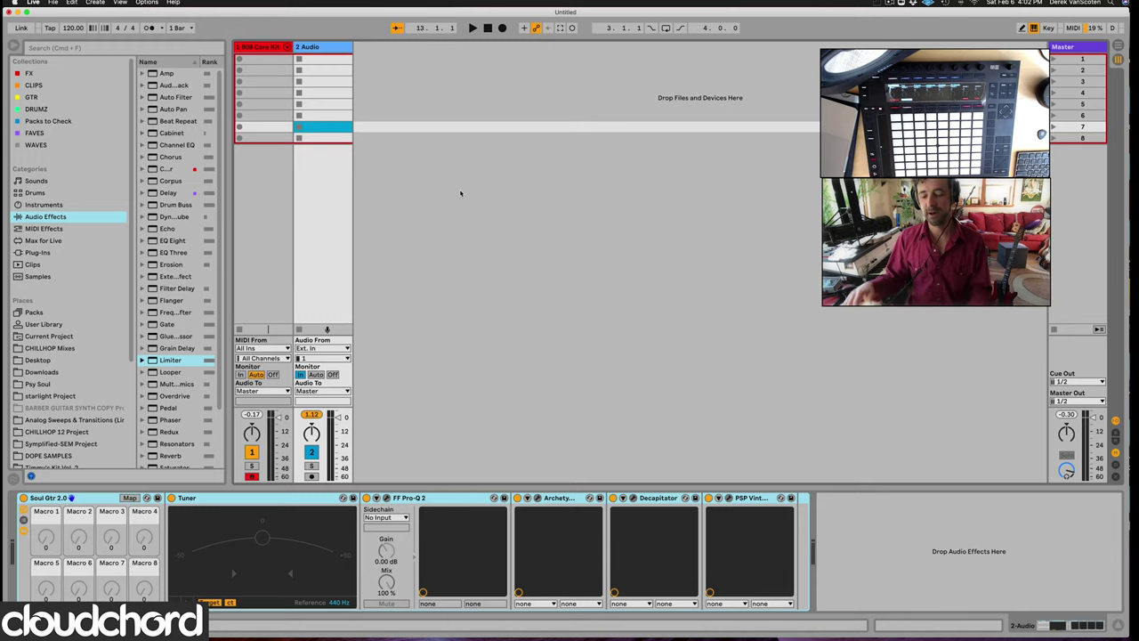
Reopen Live's audio preferences and review the available audio output devices.
key("super+comma")
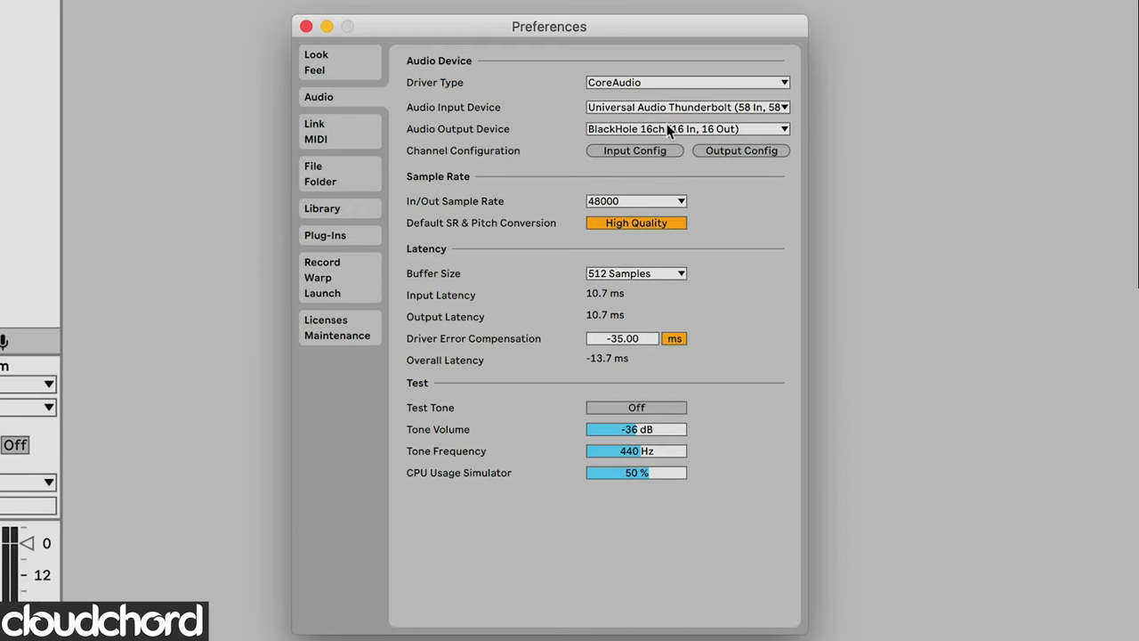
left_click(662, 129)
left_click(654, 140)
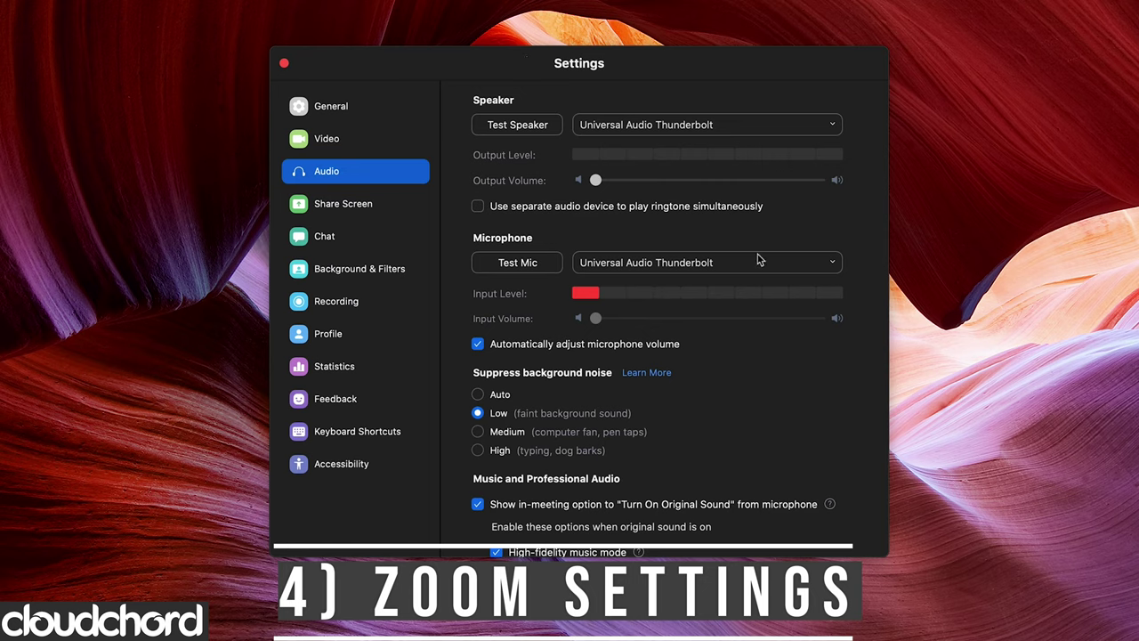
In Zoom's audio settings, set the microphone to Loopback Send.
left_click(682, 263)
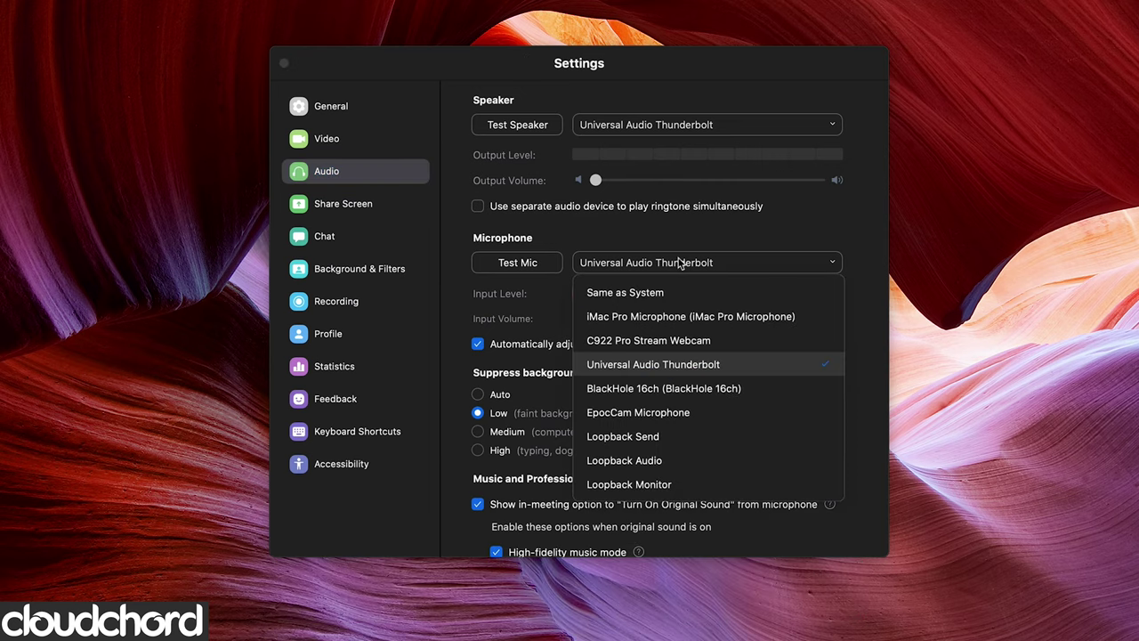
left_click(658, 437)
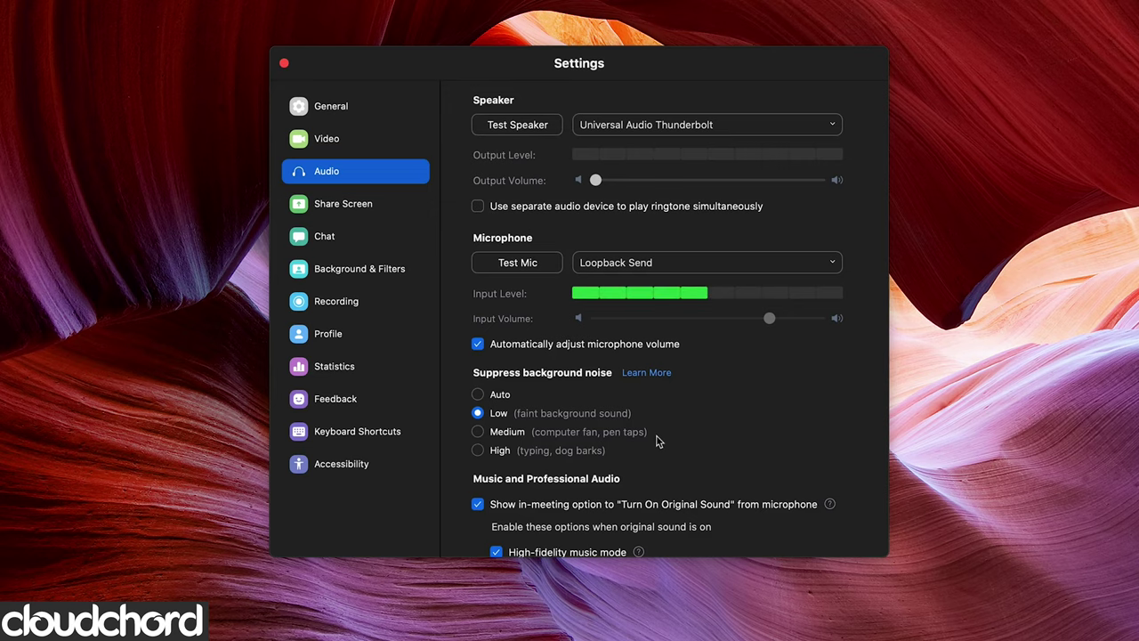
Review Zoom's noise suppression, original sound, high-fidelity music, echo cancellation and stereo audio options, plus the remaining audio settings.
scroll(657, 436, "down", 5)
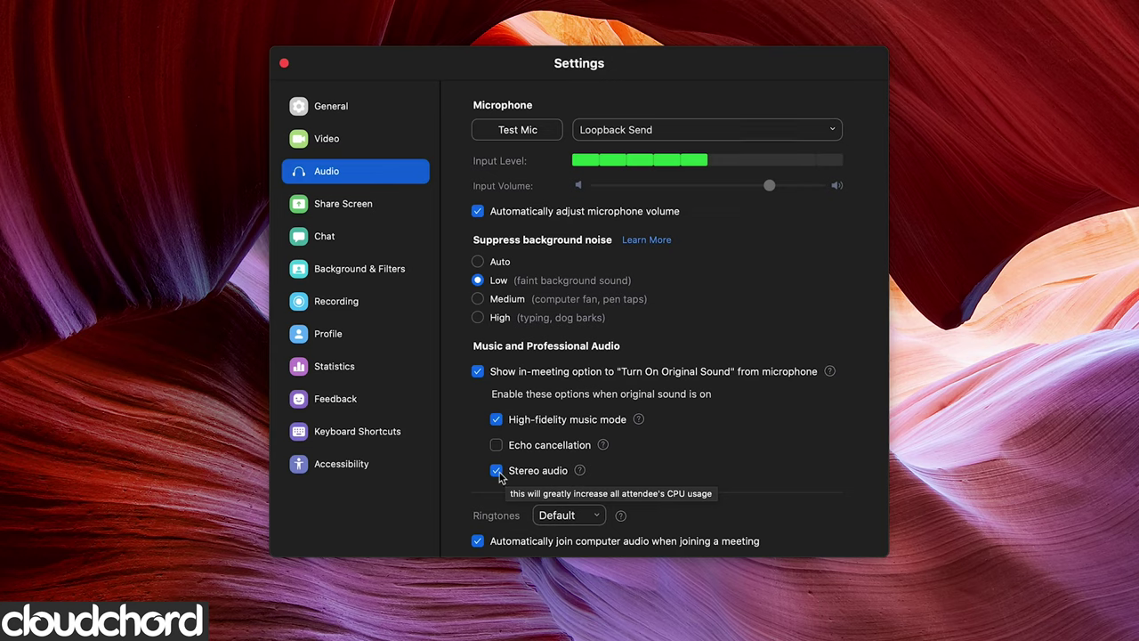
scroll(499, 478, "down", 1)
scroll(499, 478, "down", 1)
scroll(499, 478, "up", 1)
scroll(499, 477, "up", 5)
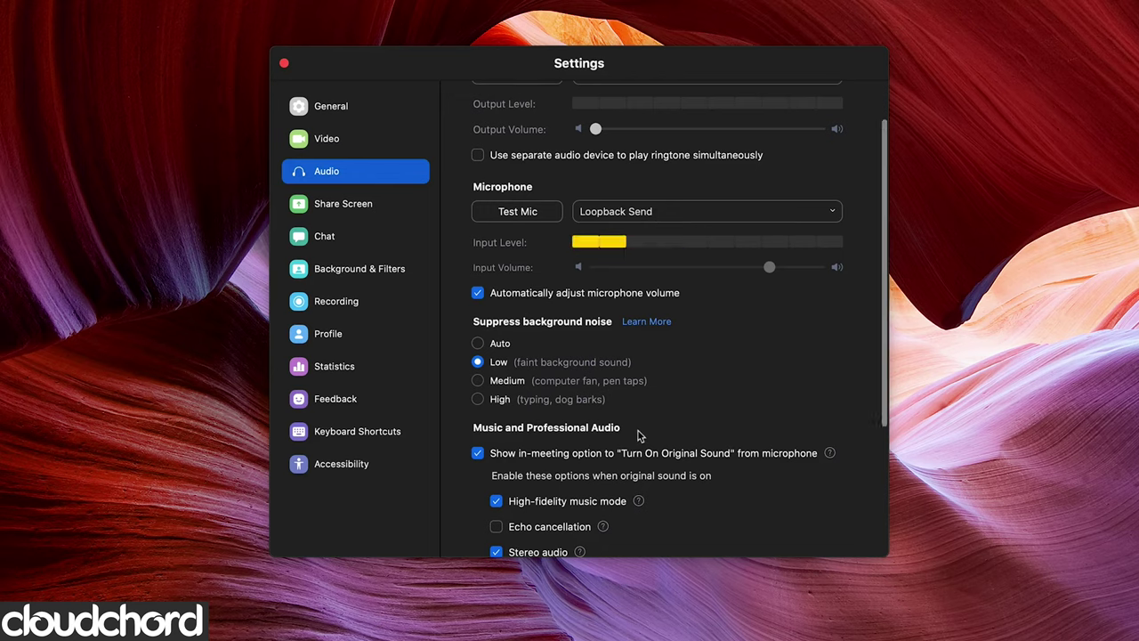
scroll(637, 434, "down", 5)
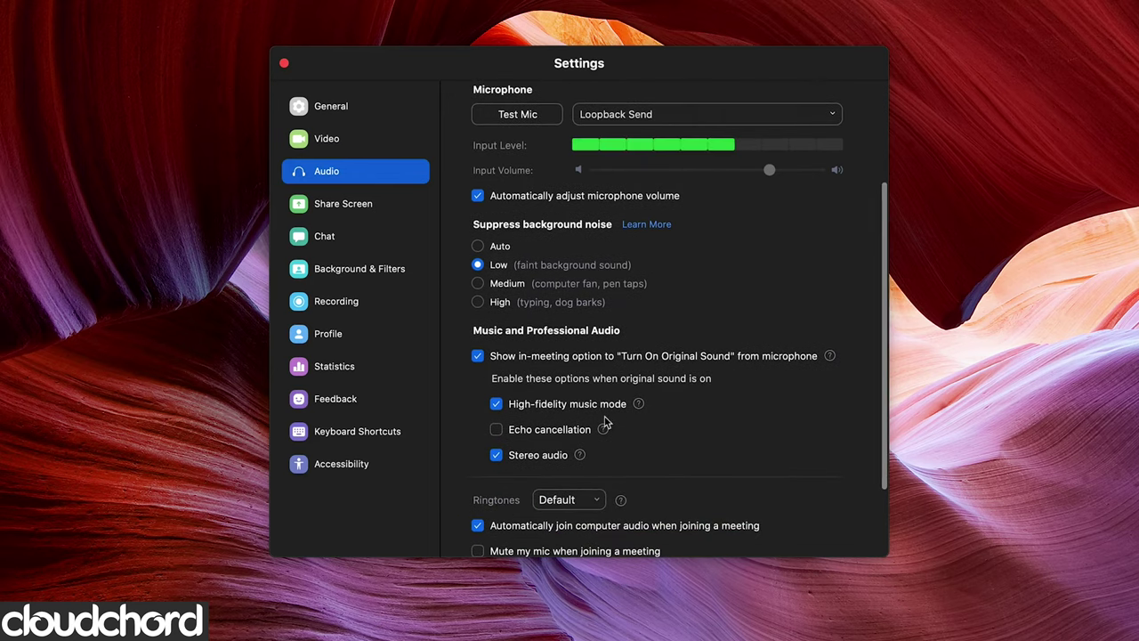
scroll(579, 458, "down", 5)
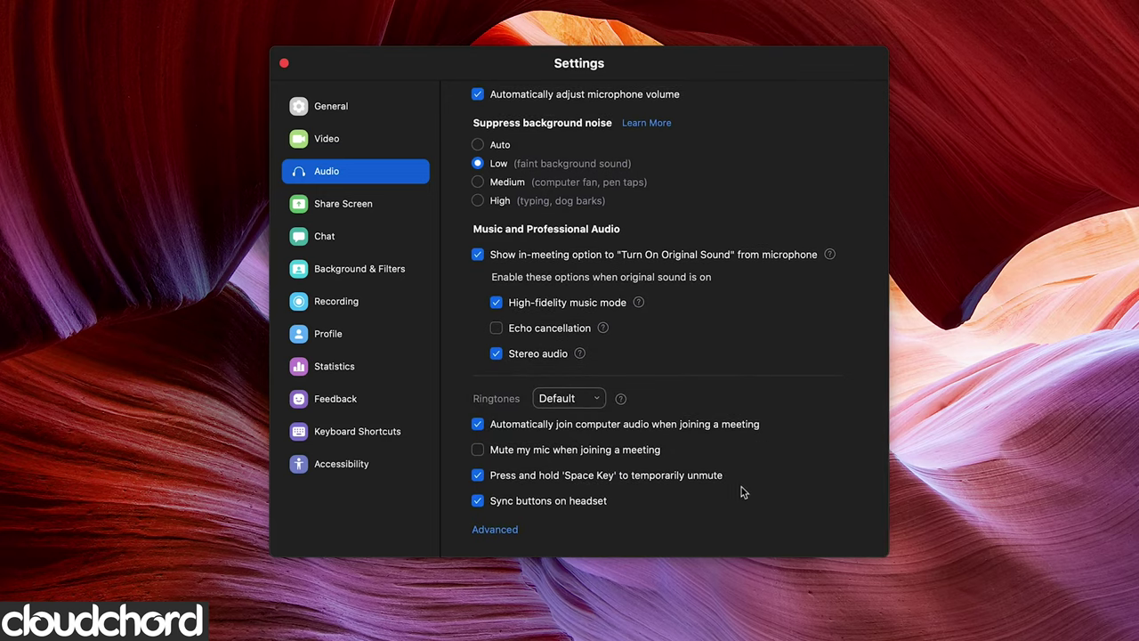
scroll(731, 471, "up", 3)
scroll(732, 472, "up", 5)
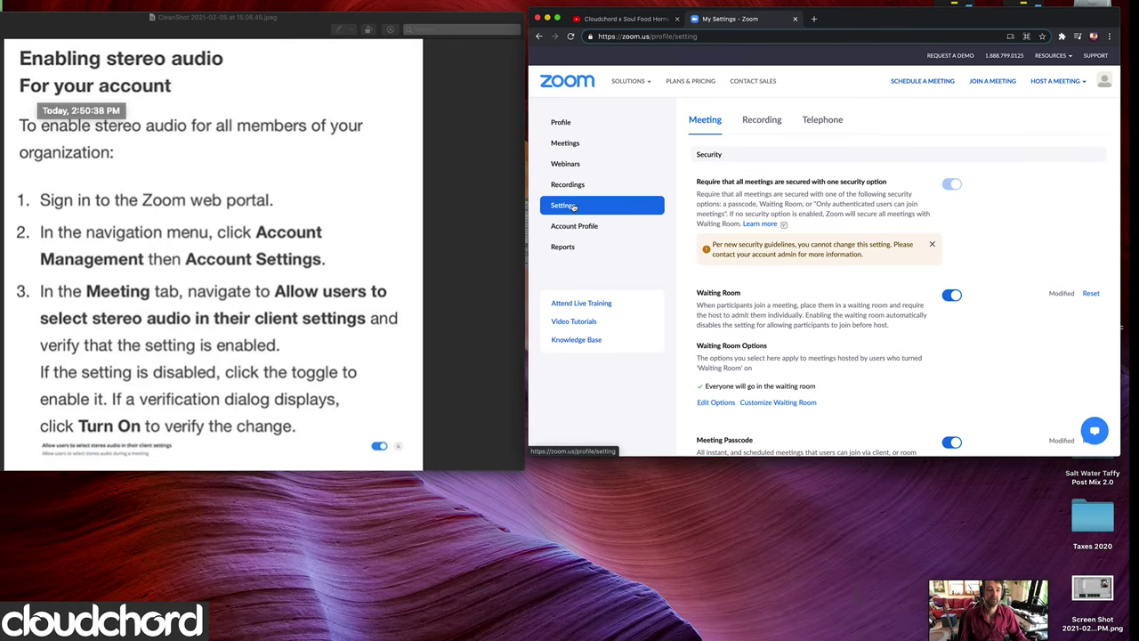
In the Zoom web portal's Meeting settings, look for the option that allows users to select stereo audio.
scroll(712, 293, "down", 10)
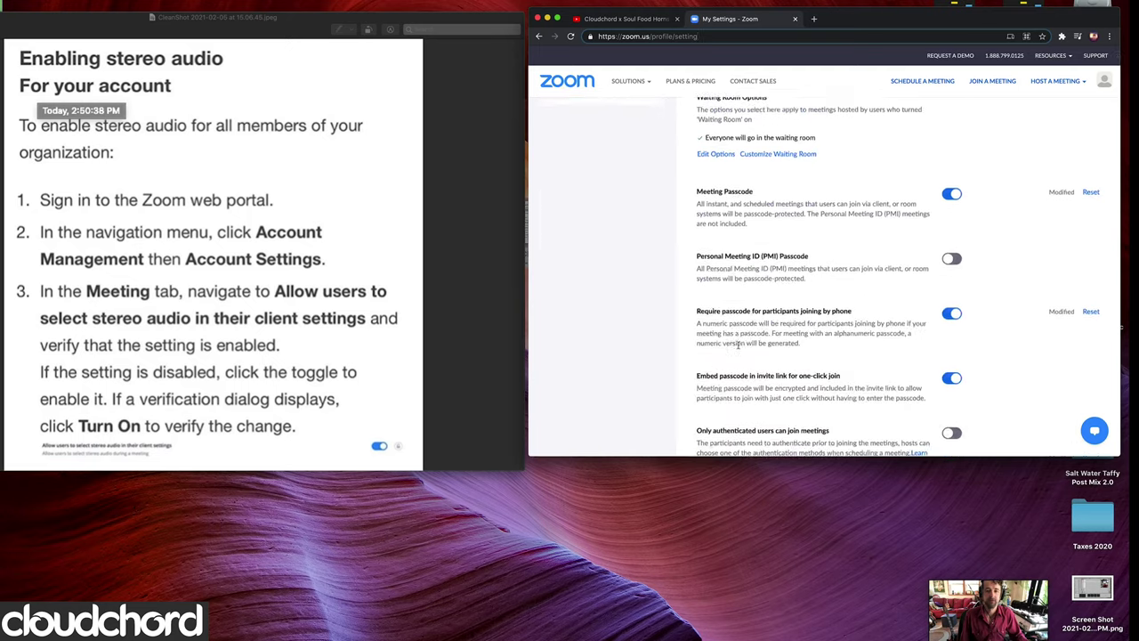
scroll(738, 347, "down", 10)
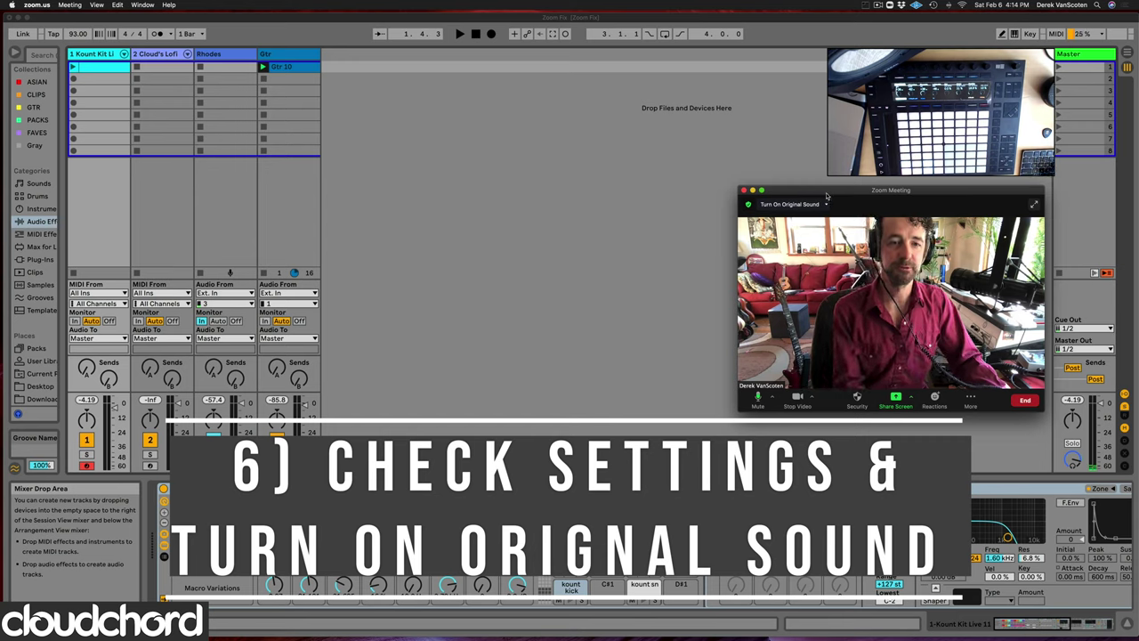
Check the speaker and microphone choices in the running meeting's Zoom audio settings, close them and switch to Loopback.
key("super+comma")
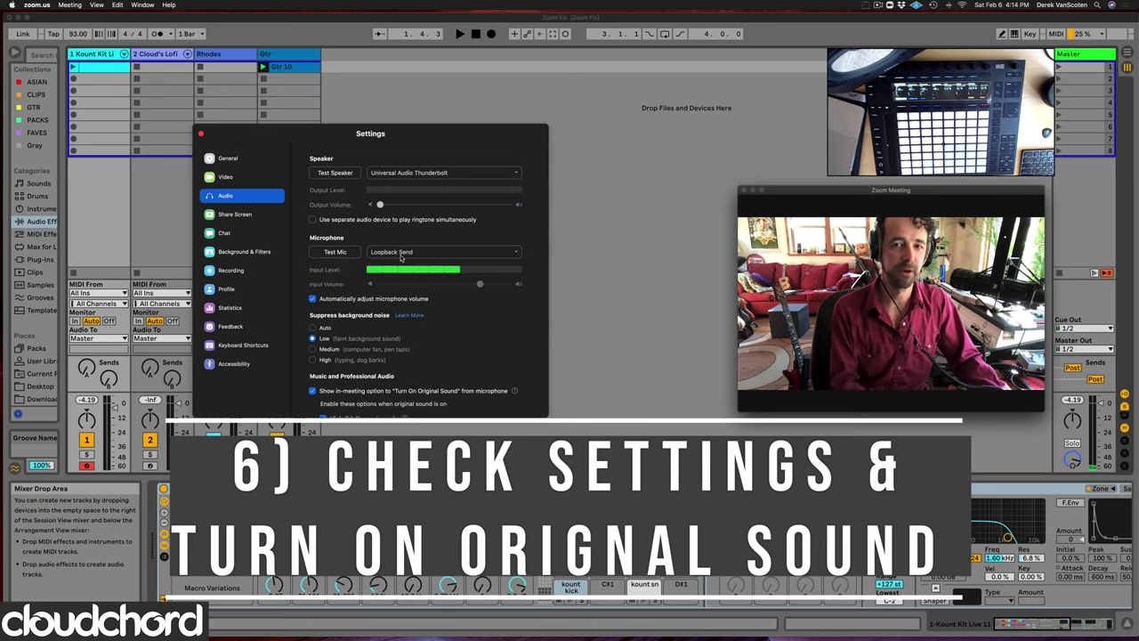
left_click(200, 135)
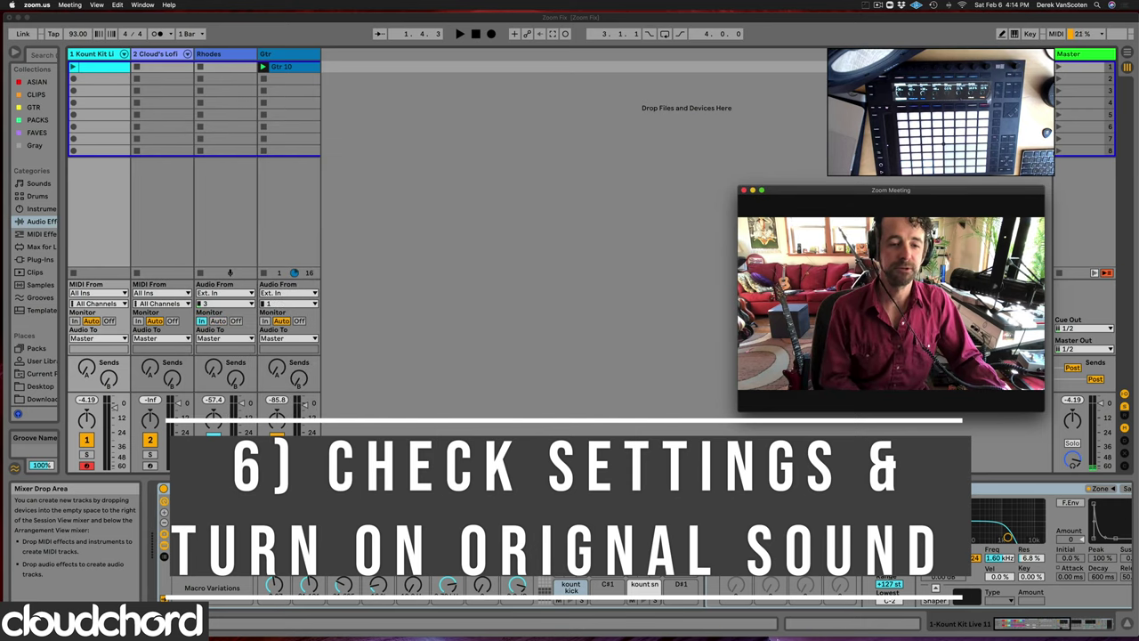
mouse_move(765, 634)
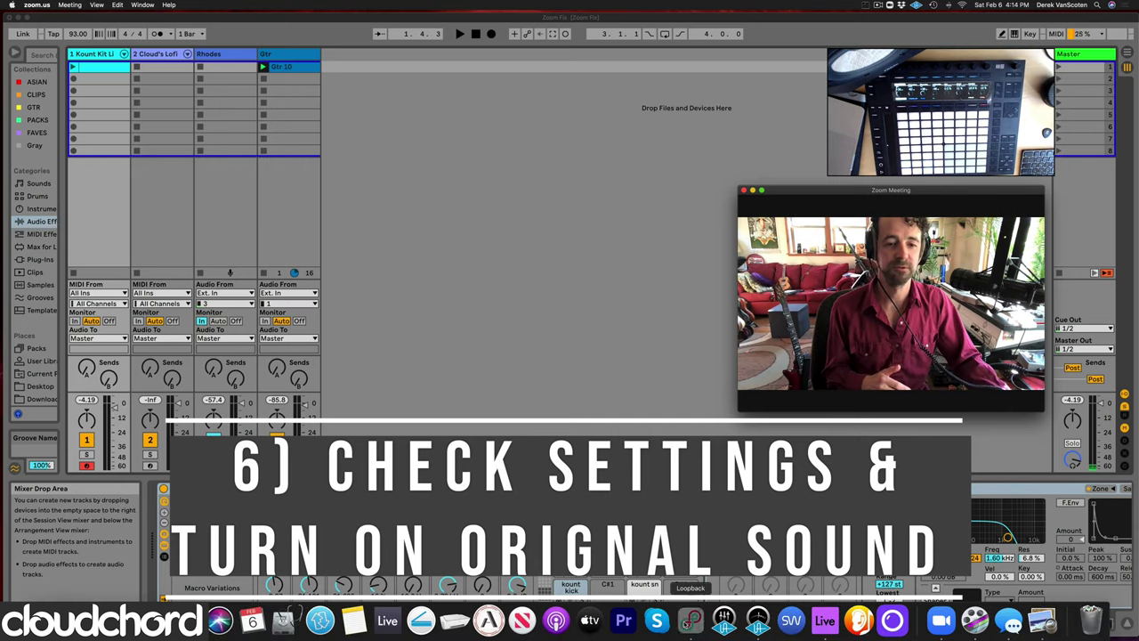
left_click(671, 620)
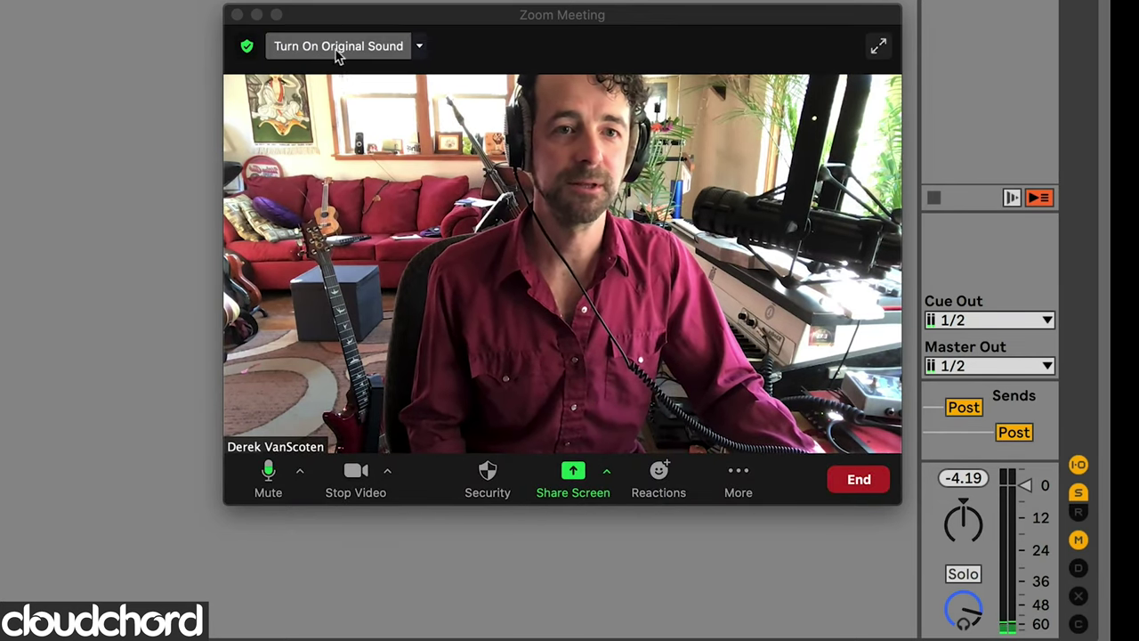
Dismiss the Zoom share-screen dialog and turn on original sound for the meeting.
left_click(573, 472)
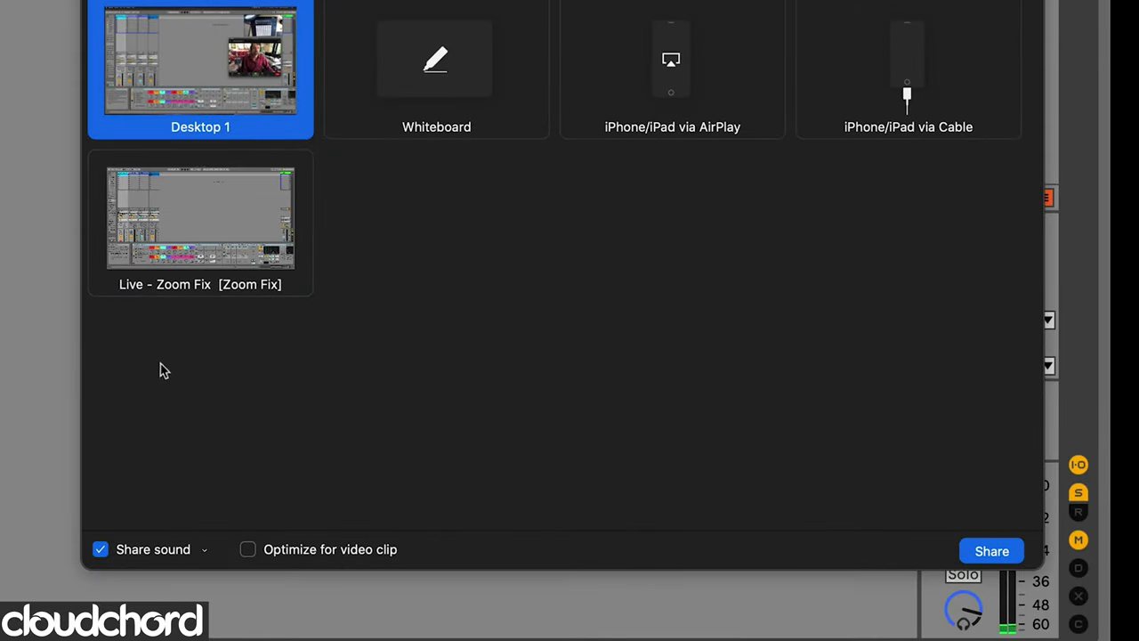
key("Escape")
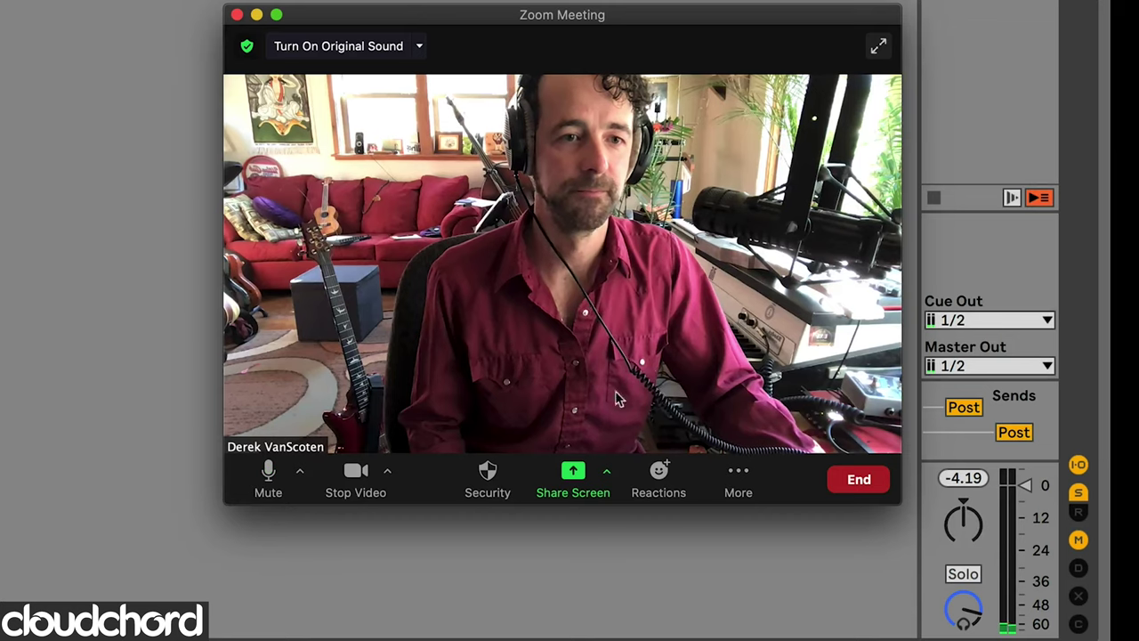
left_click(325, 51)
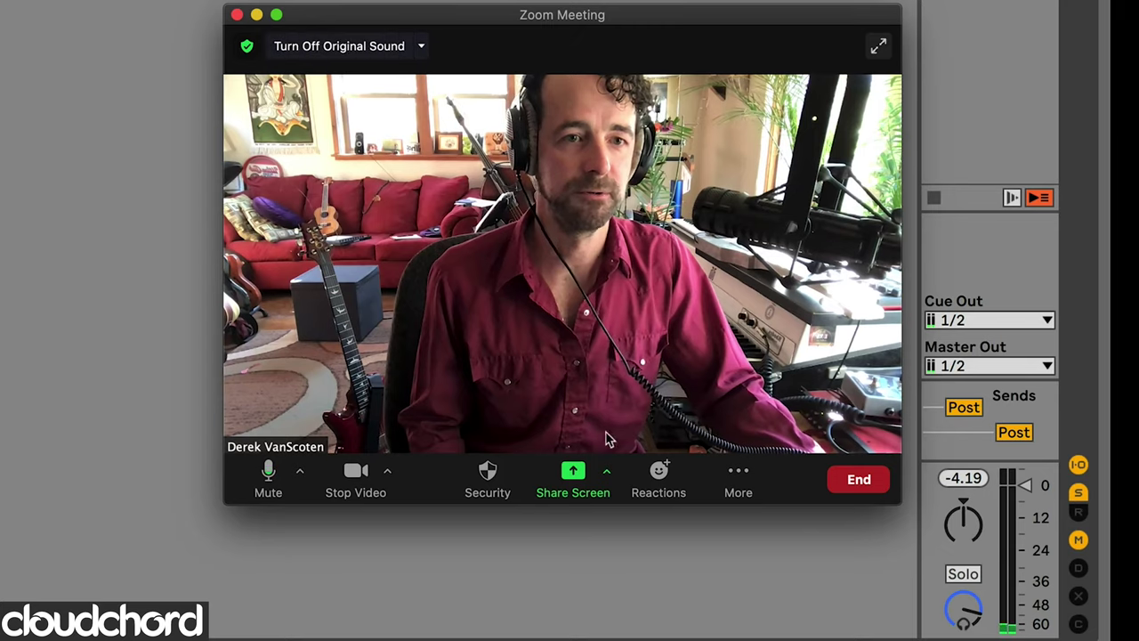
Share the Live - Zoom Fix window in the Zoom meeting with Share sound disabled.
left_click(573, 476)
left_click(101, 549)
left_click(179, 225)
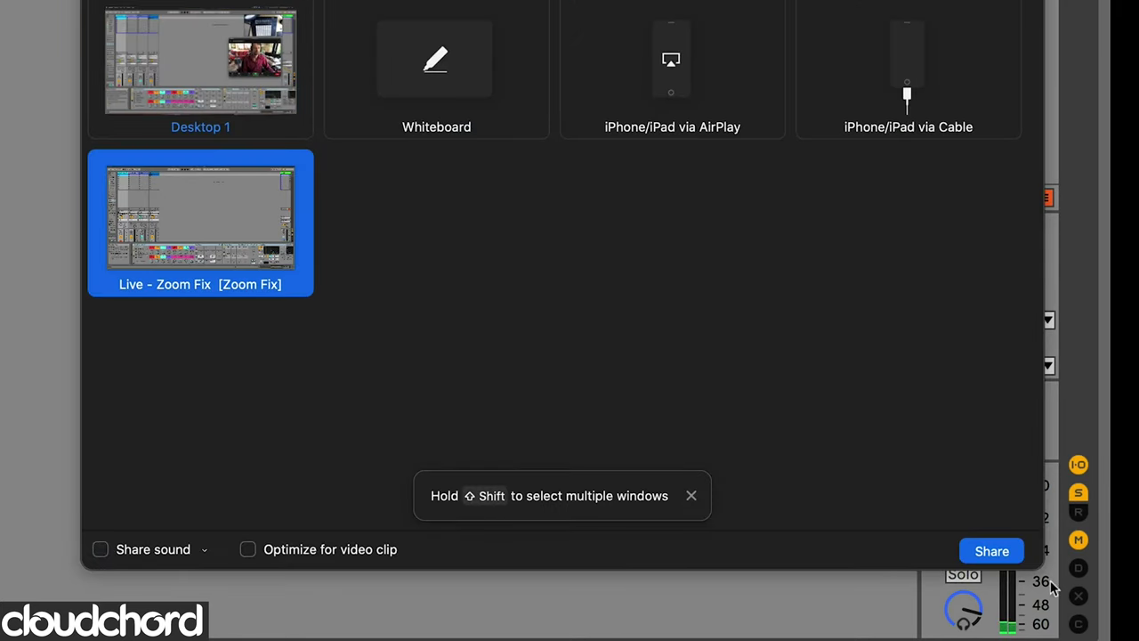
left_click(993, 550)
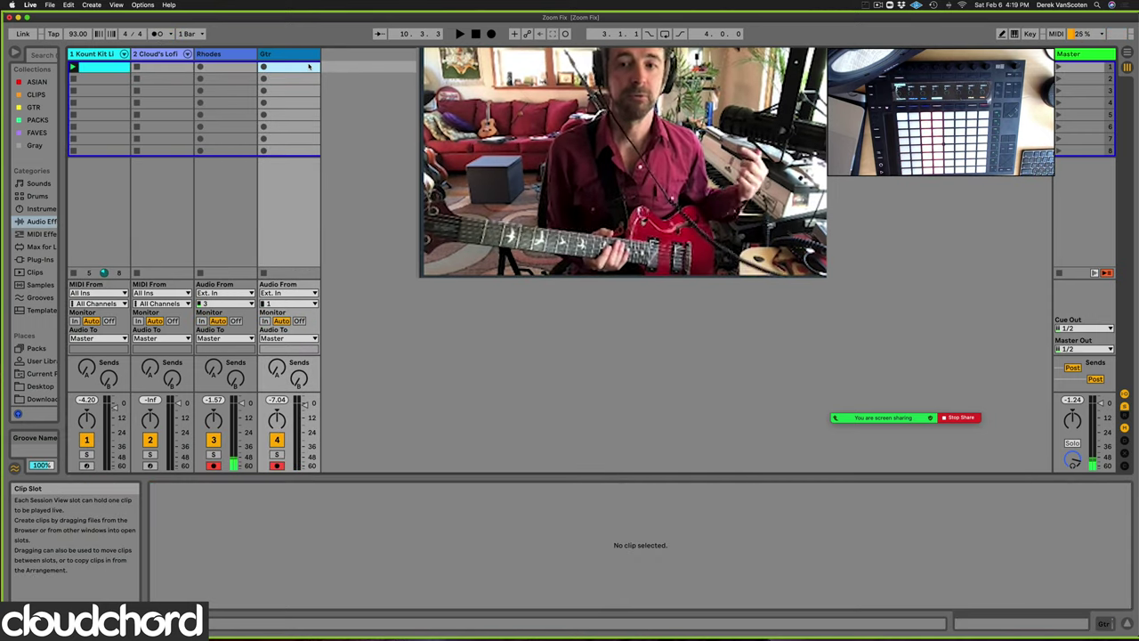